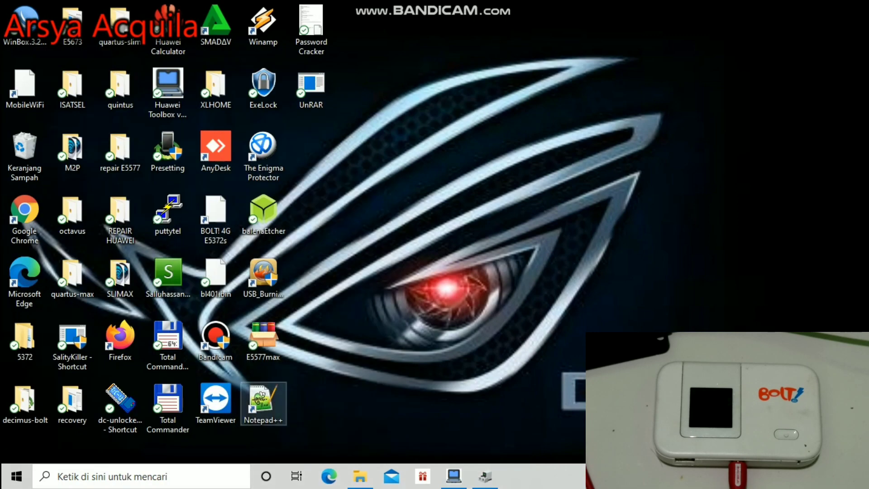
Bring up Device Manager and launch Firefox from the desktop shortcut behind it.
left_click(119, 340)
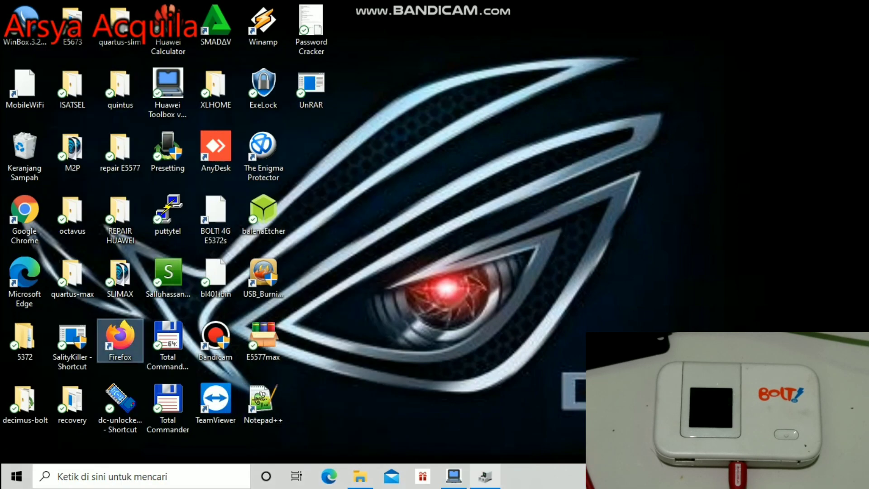
key("alt+Tab")
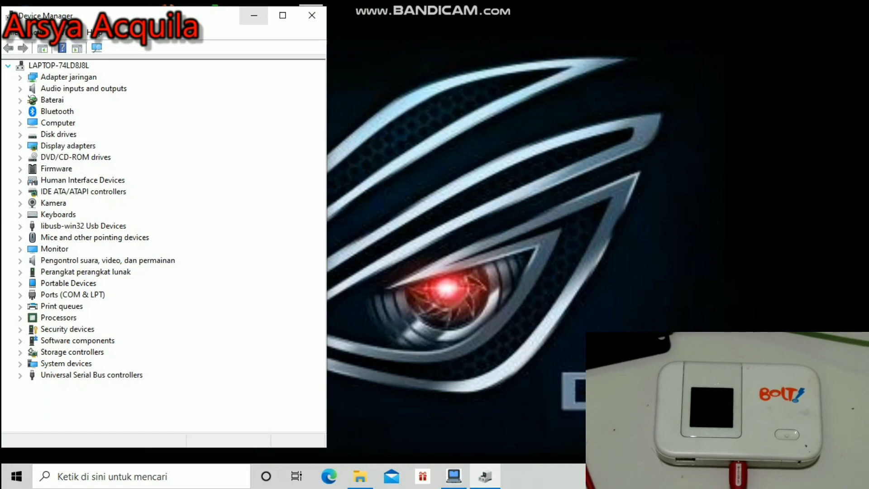
left_click(254, 15)
double_click(120, 337)
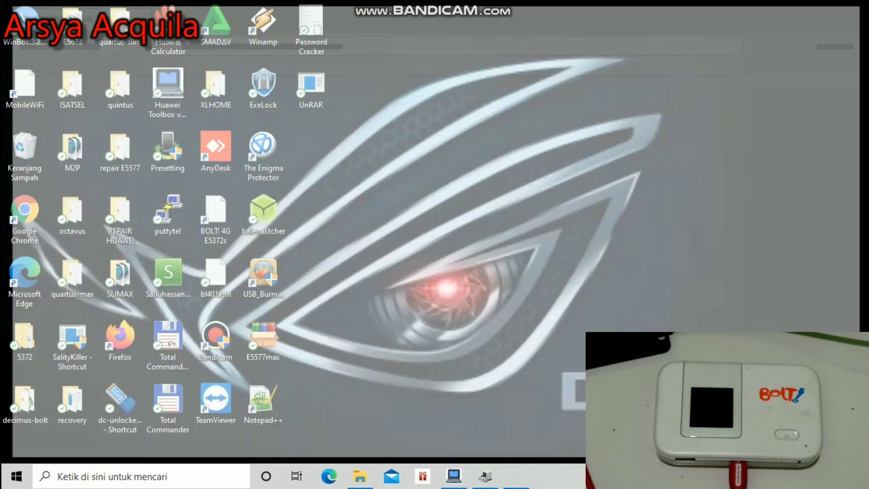
left_click(485, 476)
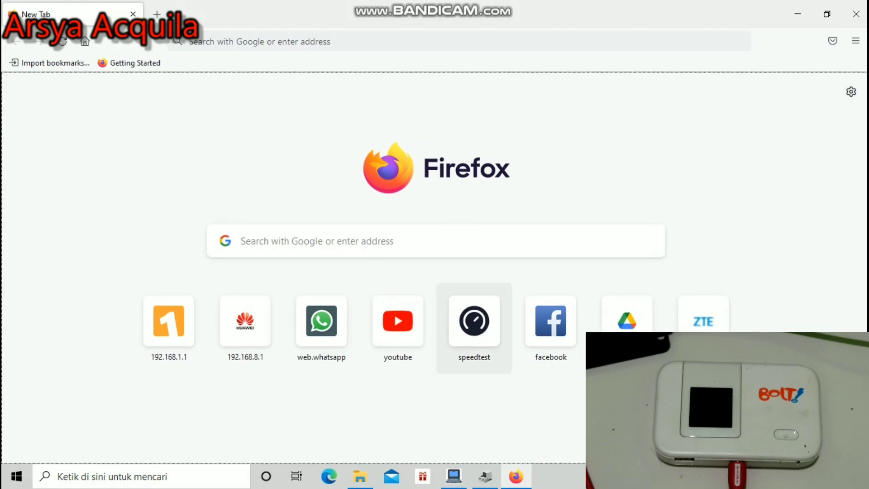
Load and reload the HiLink page at 192.168.8.1, restore Firefox down, and show the 5577 folder.
left_click(244, 322)
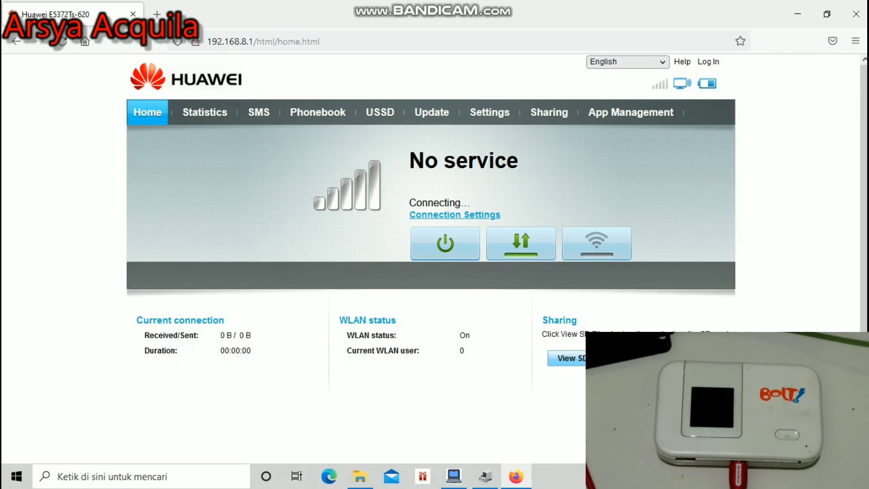
left_click(62, 42)
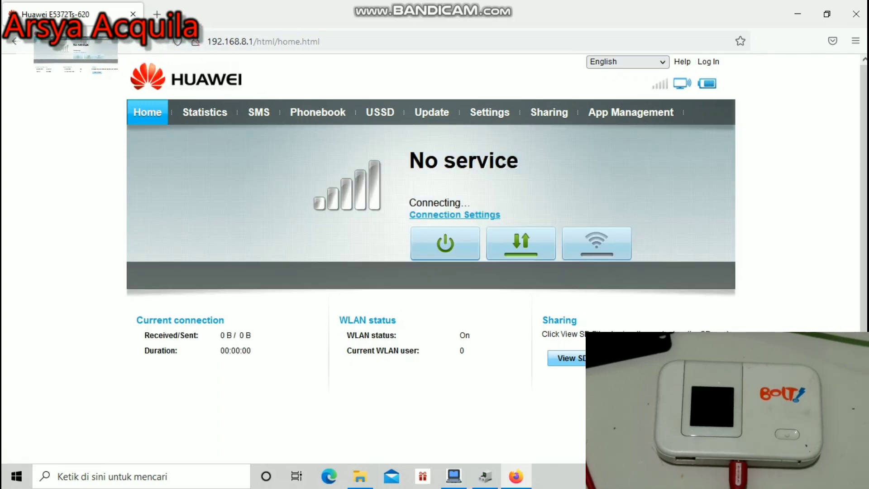
key("super+Down")
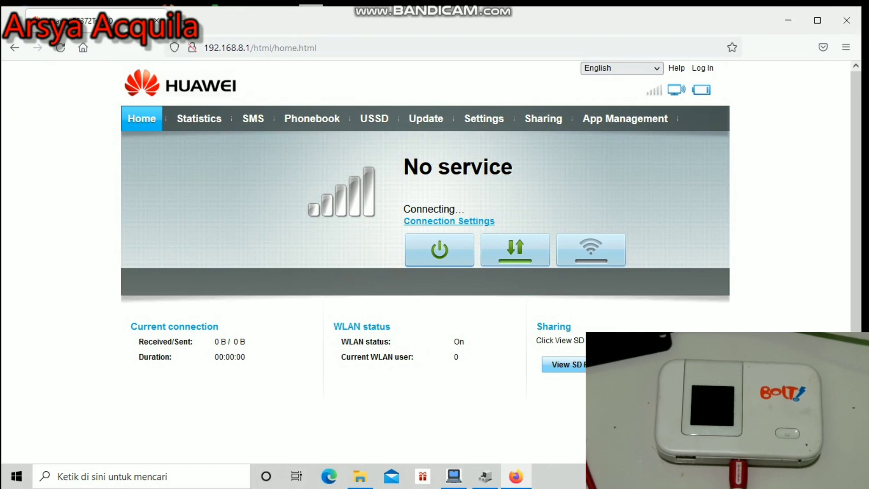
left_click(360, 476)
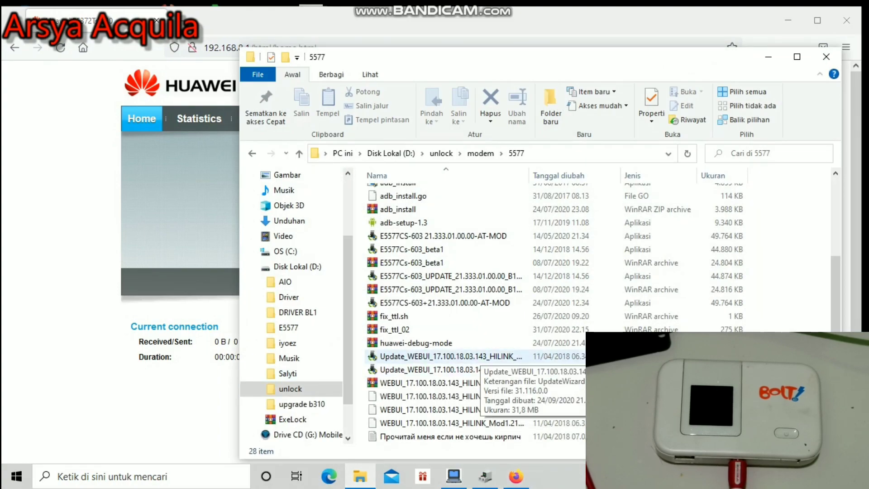
Run Update_WEBUI_17.100.18.03.143_HILINK from the 5577 folder.
left_click(452, 356)
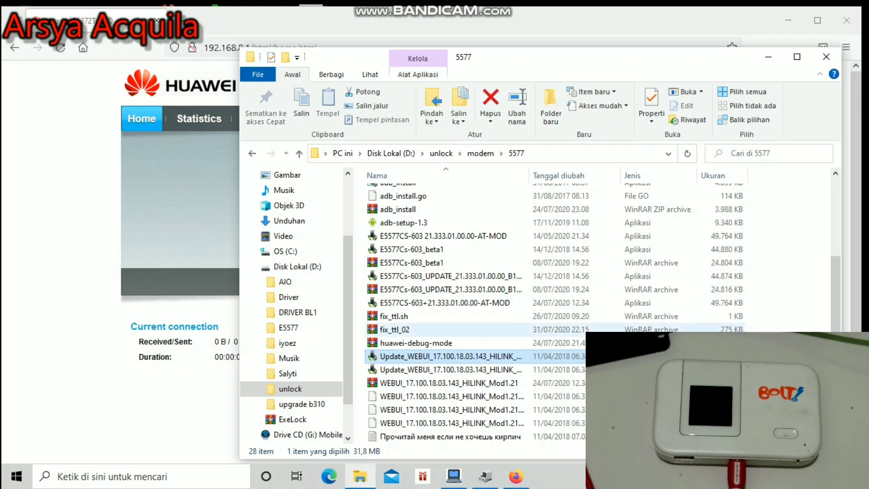
key("Return")
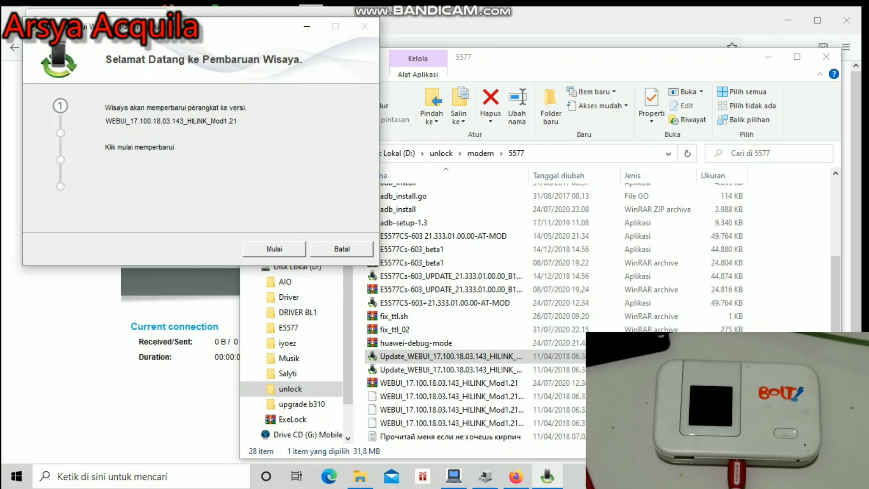
Start the Mod1.21 WebUI update and wait for Pembaruan berhasil.
key("Return")
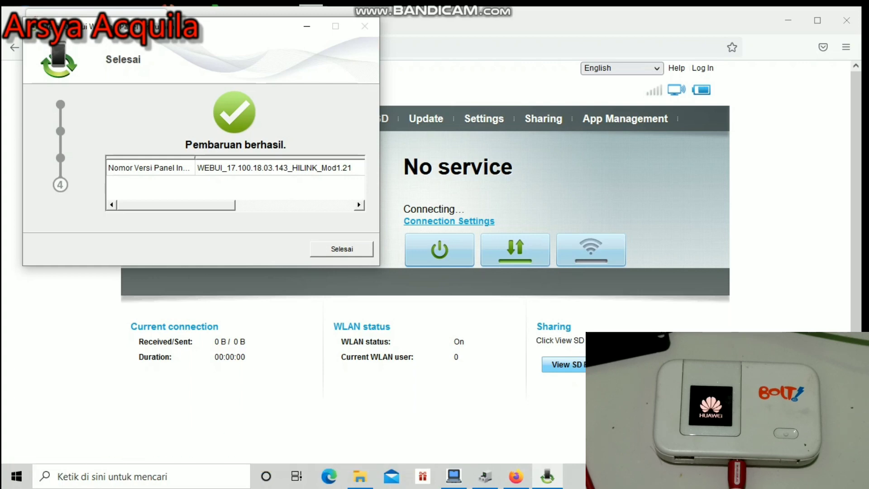
Close the finished wizard, check Device Manager, and reload 192.168.8.1 until the Russian modded WebUI appears.
key("Return")
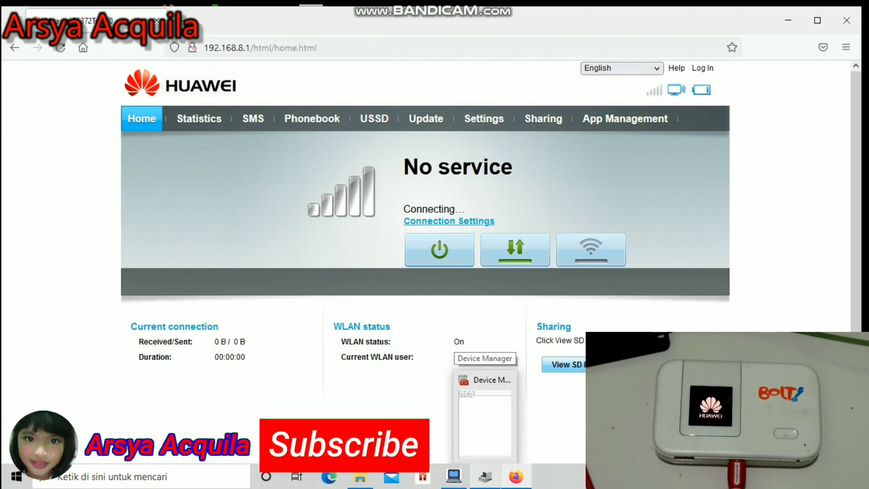
left_click(453, 476)
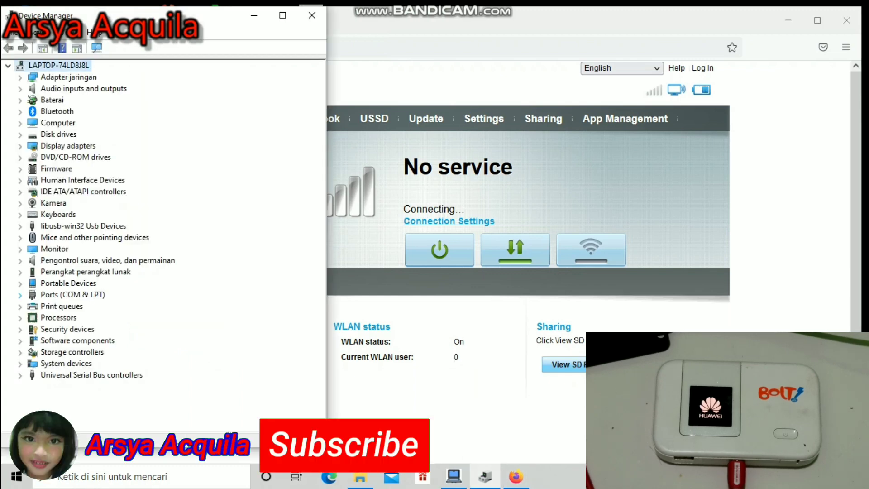
key("alt+Tab")
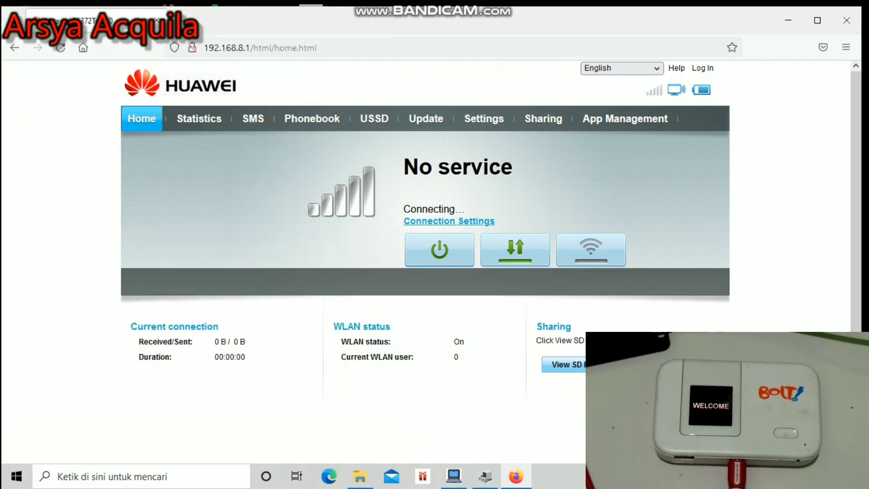
left_click(61, 48)
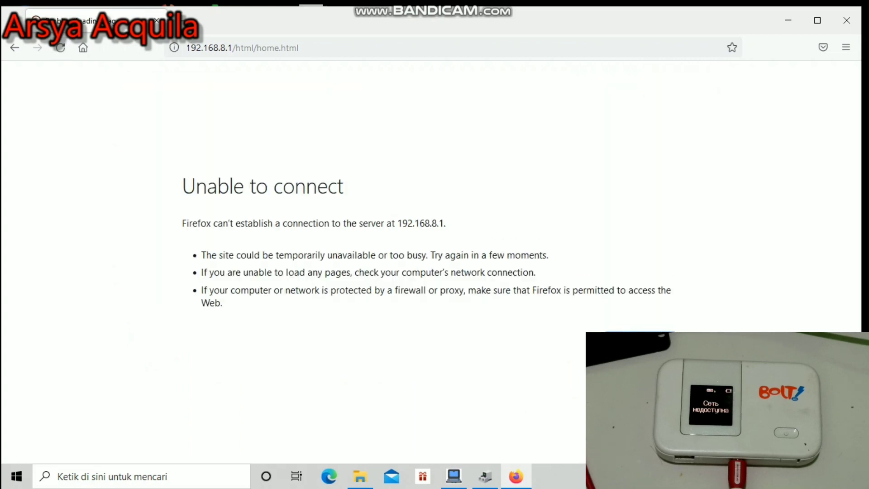
left_click(60, 47)
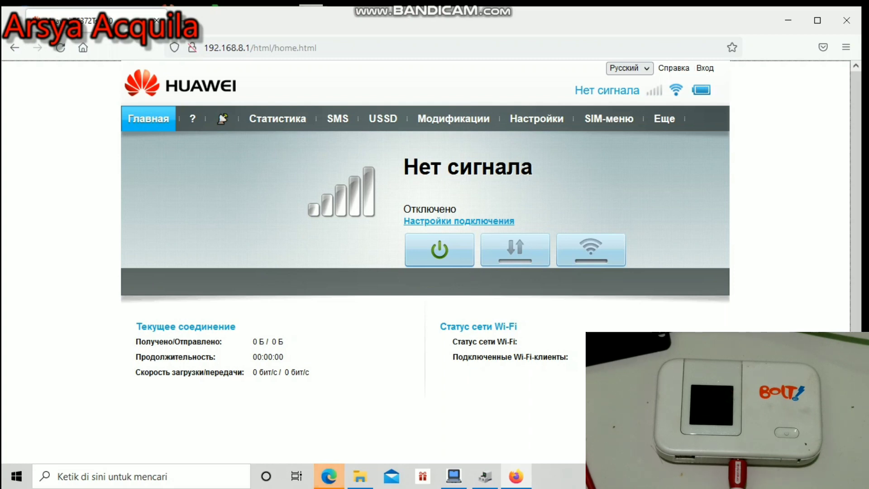
Switch the WebUI to English, log in, decline saving the login, and postpone the password change.
left_click(629, 67)
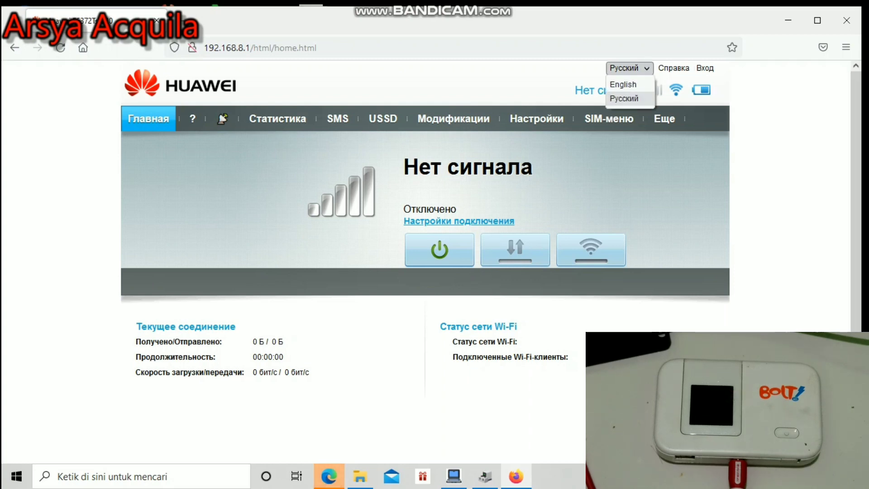
left_click(627, 84)
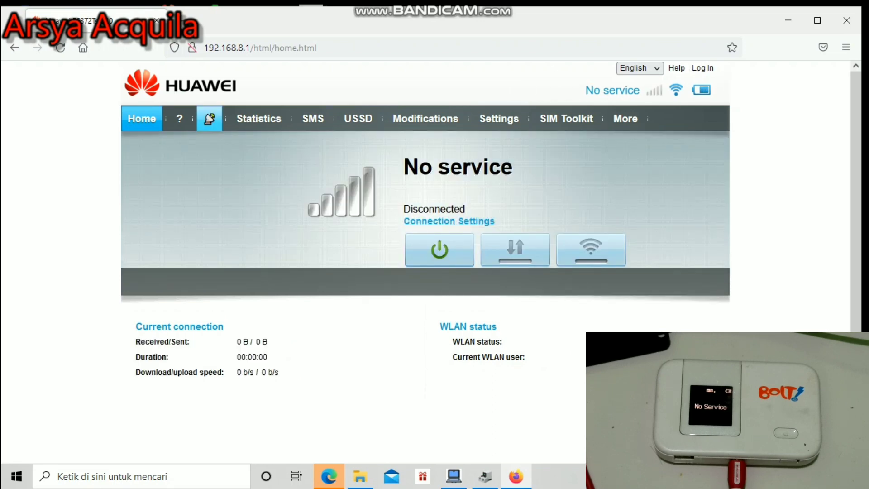
left_click(209, 118)
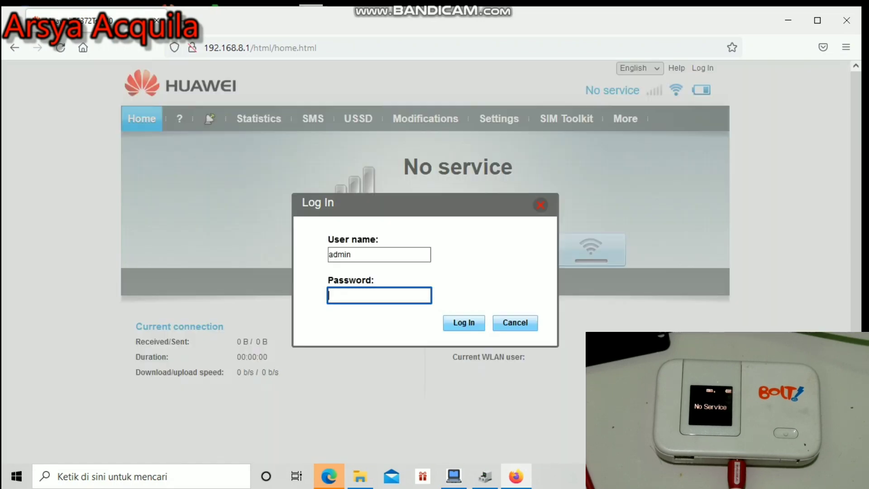
type("admin")
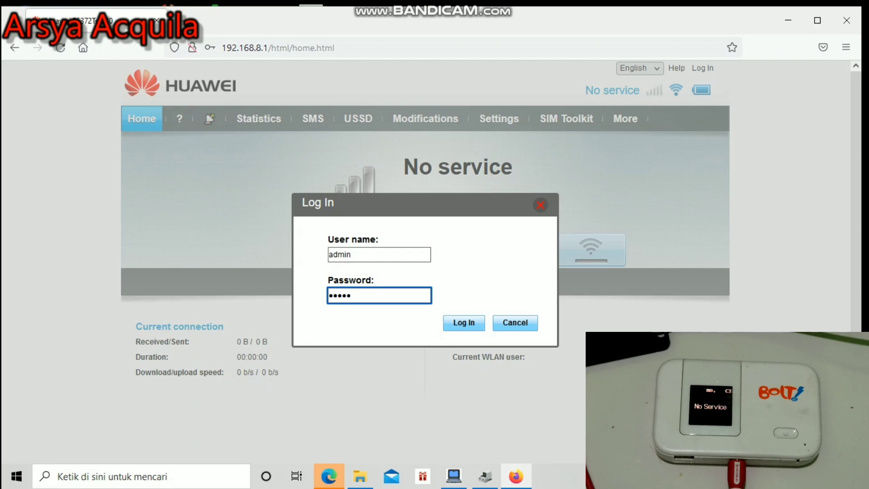
key("Return")
left_click(381, 208)
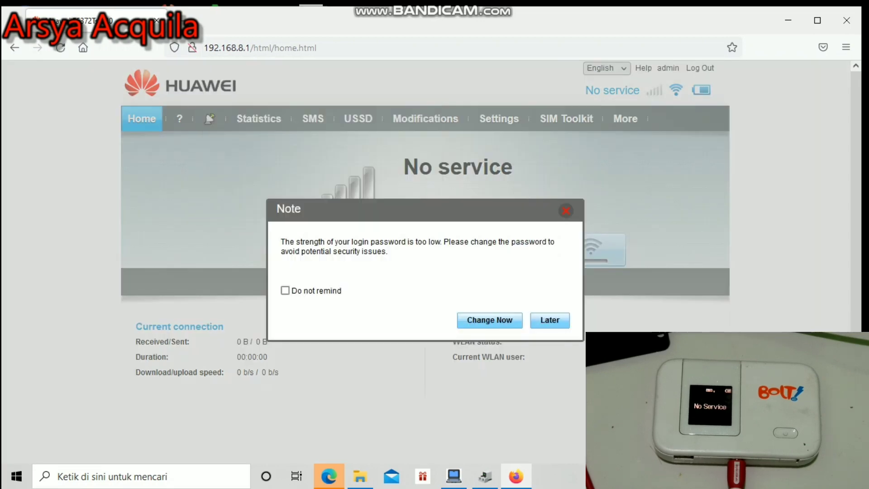
left_click(549, 320)
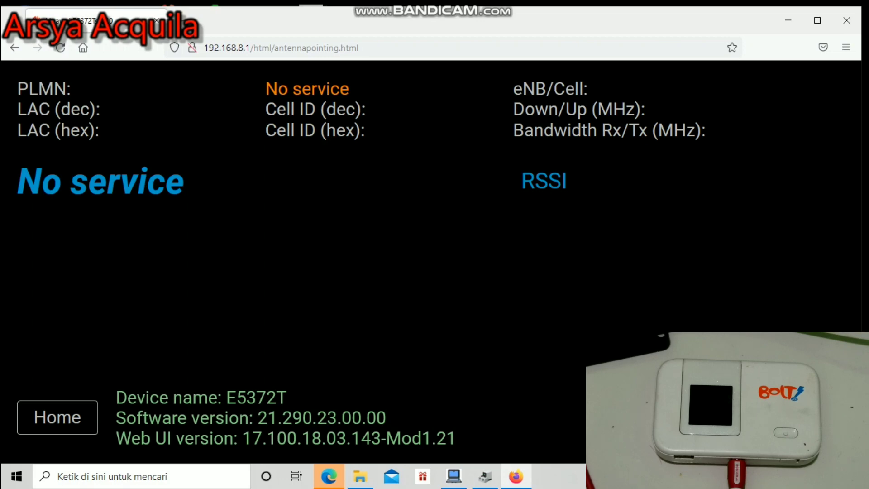
From Home, open Dial-up > Network Settings, then System > Modification Settings for the WebUI Init prompt.
key("alt+Left")
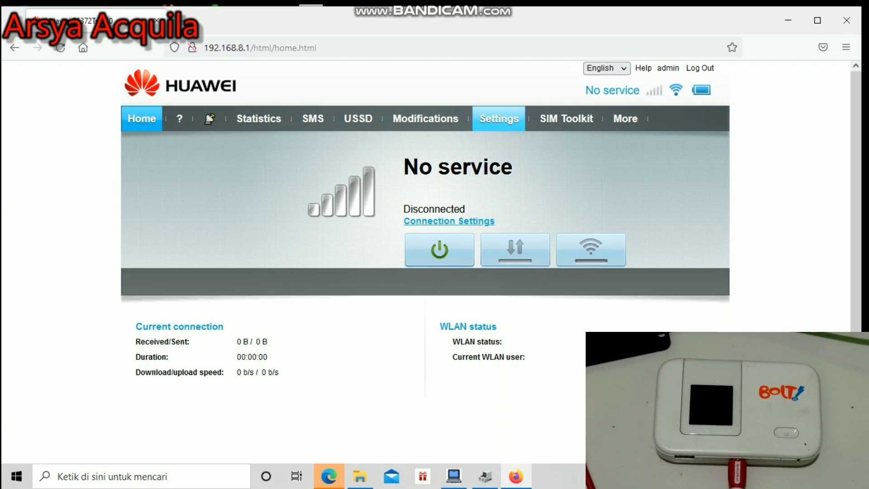
left_click(498, 119)
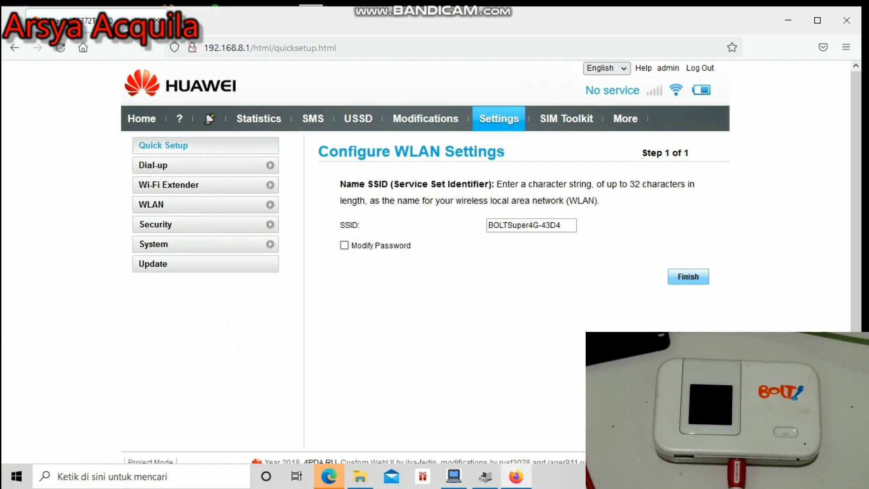
left_click(153, 165)
left_click(170, 226)
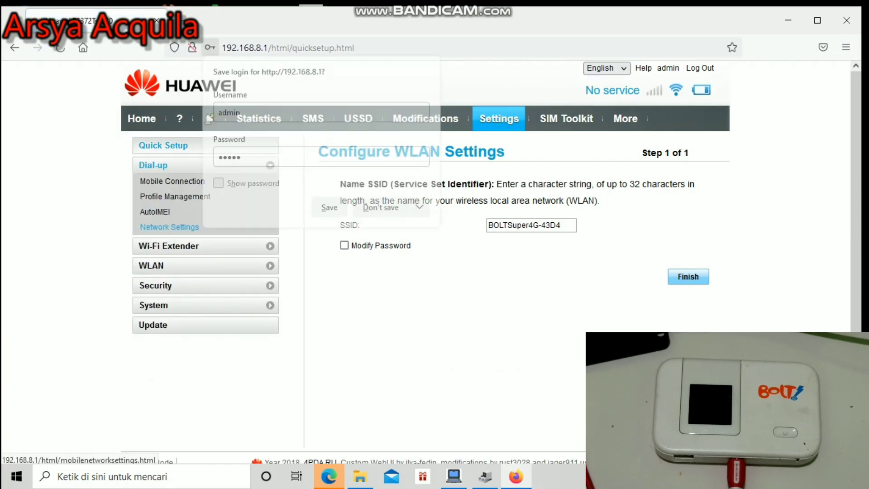
left_click(380, 208)
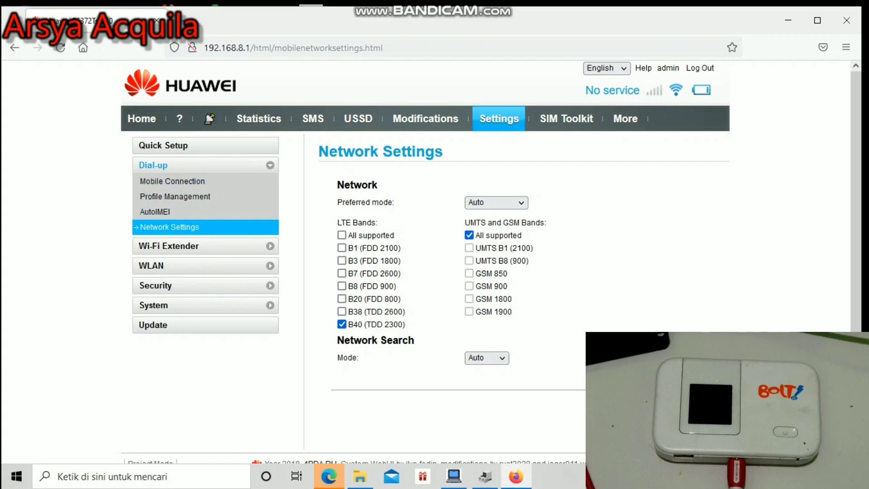
left_click(152, 305)
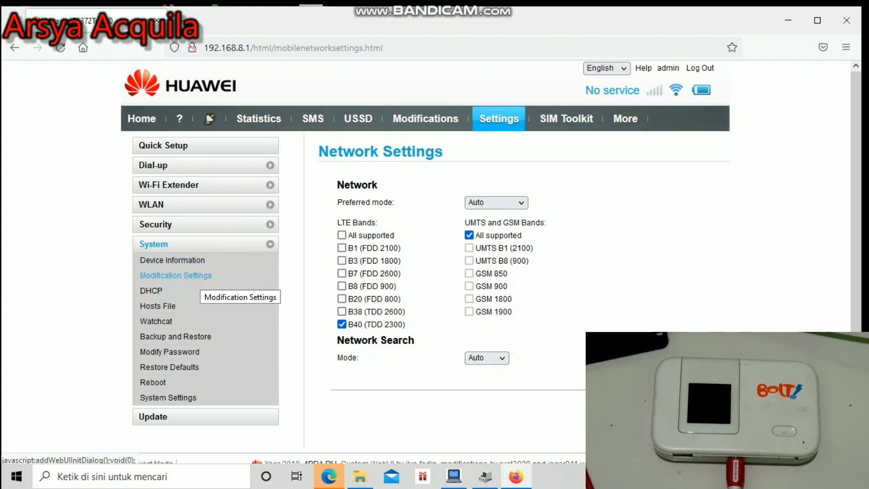
left_click(197, 276)
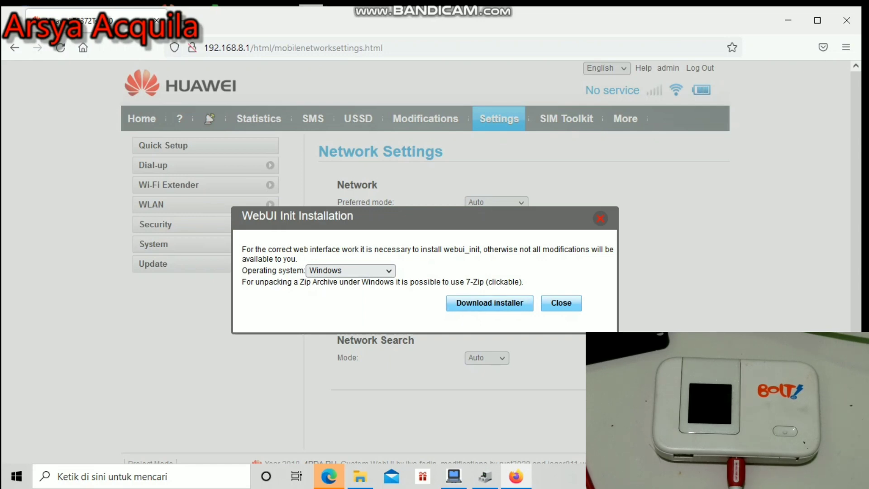
Reopen the WebUI Init prompt via System > Modification Settings and save add_webui_init.zip.
left_click(561, 302)
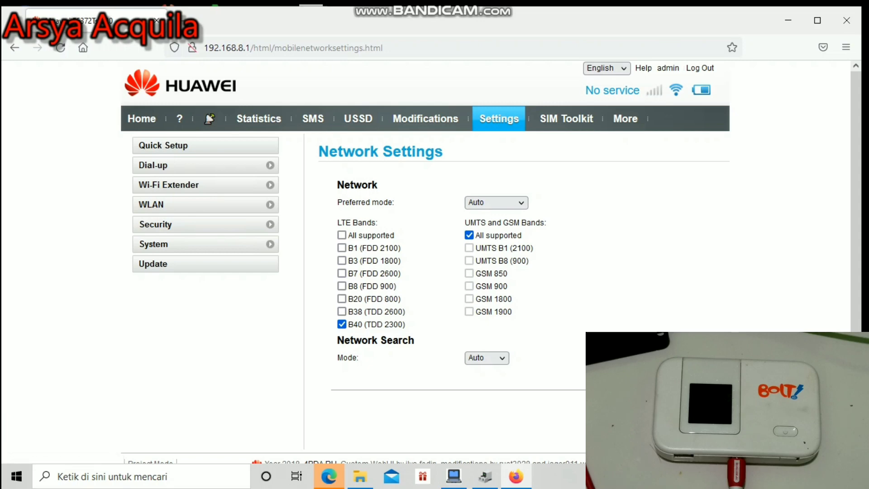
left_click(153, 245)
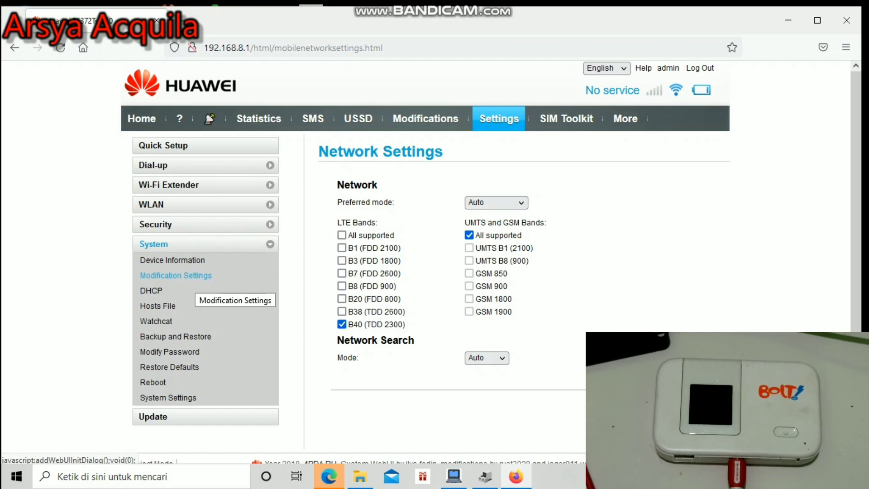
left_click(176, 275)
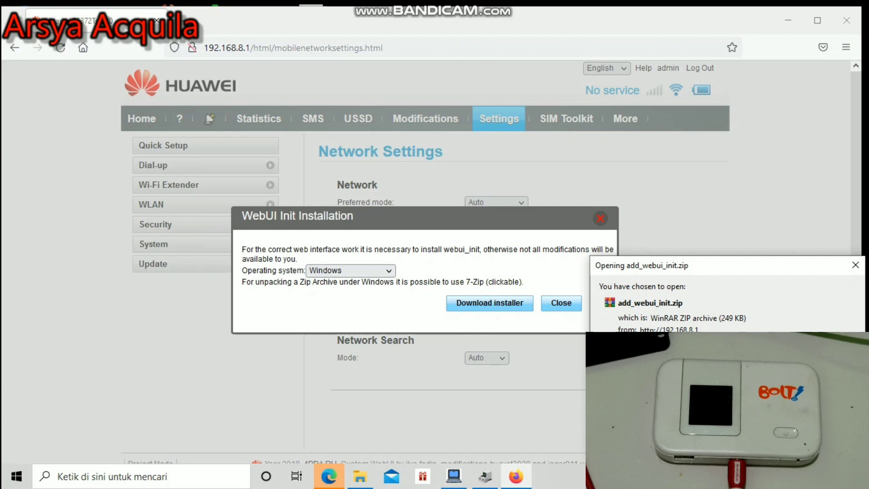
key("Return")
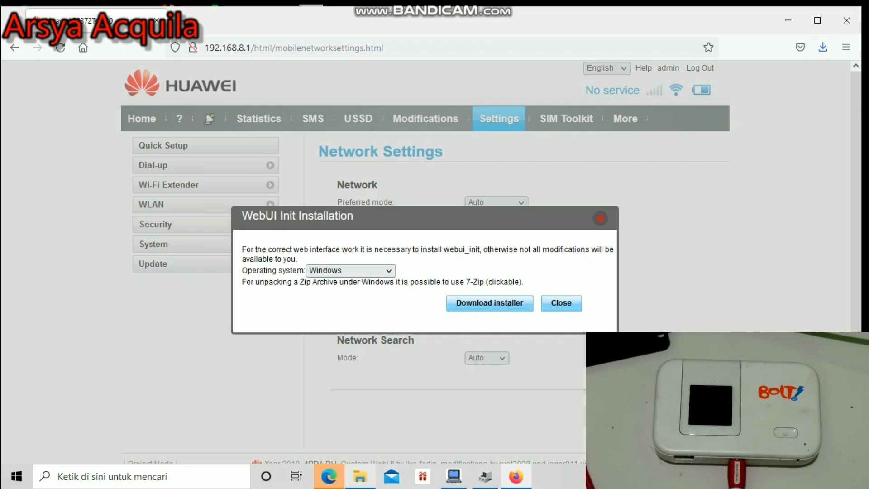
left_click(360, 476)
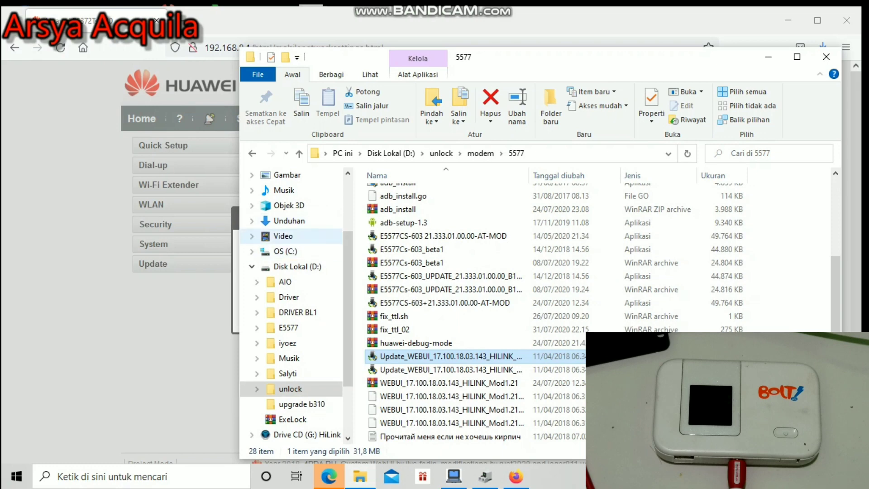
Open add_webui_init.zip from Unduhan in WinRAR and run add_webui_init.exe.
left_click(289, 221)
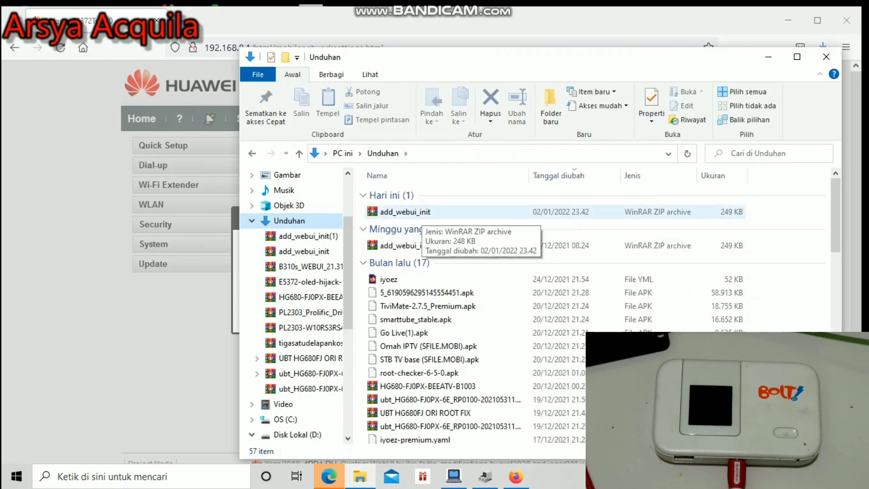
left_click(416, 212)
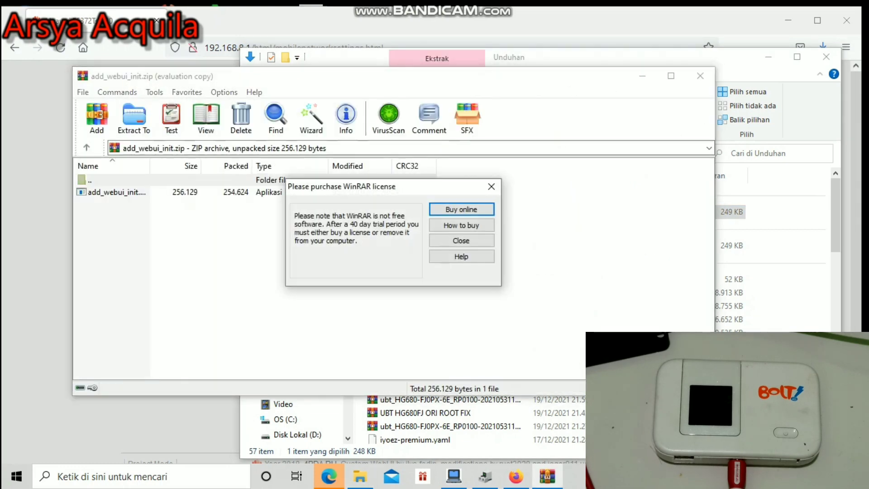
key("Escape")
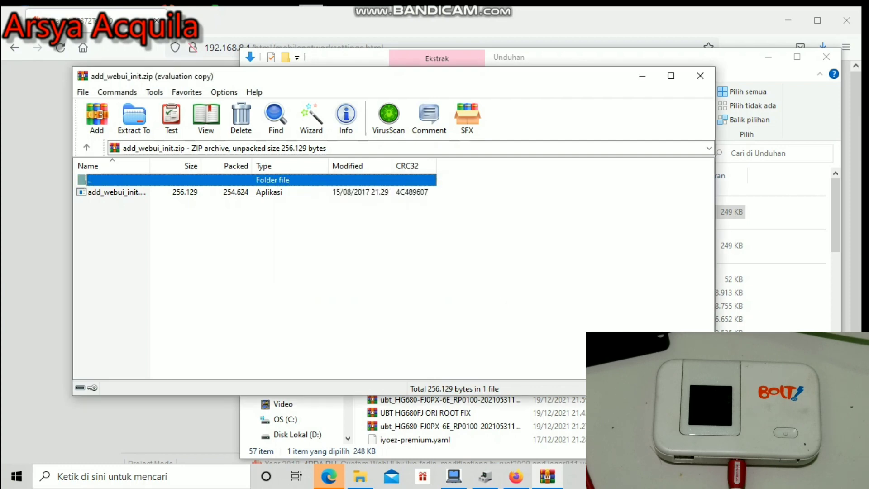
double_click(117, 192)
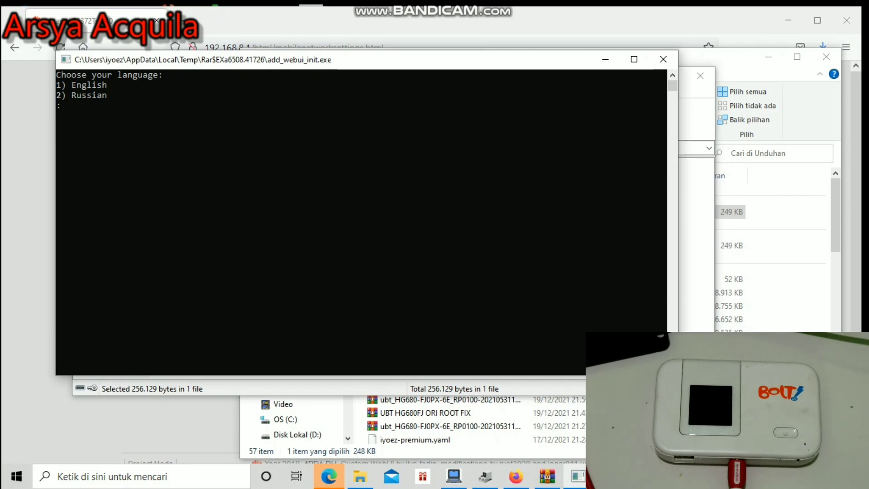
Choose English (1) and enter 192.168.8.1 as the modem IP in the installer console.
type("1")
key("Return")
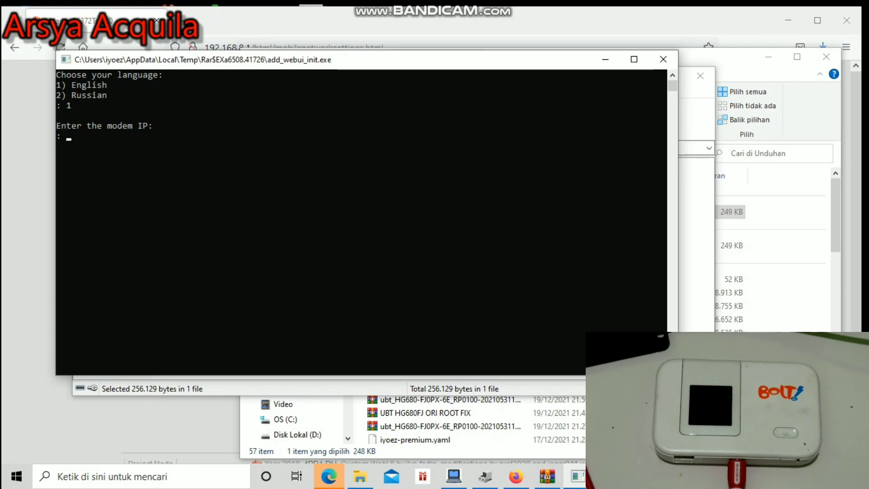
type("1")
type("92")
type(".")
type("1")
type("9")
type("2.")
type("8.1")
key("BackSpace")
key("BackSpace")
key("BackSpace")
key("BackSpace")
key("BackSpace")
key("BackSpace")
key("BackSpace")
type("168.8.1")
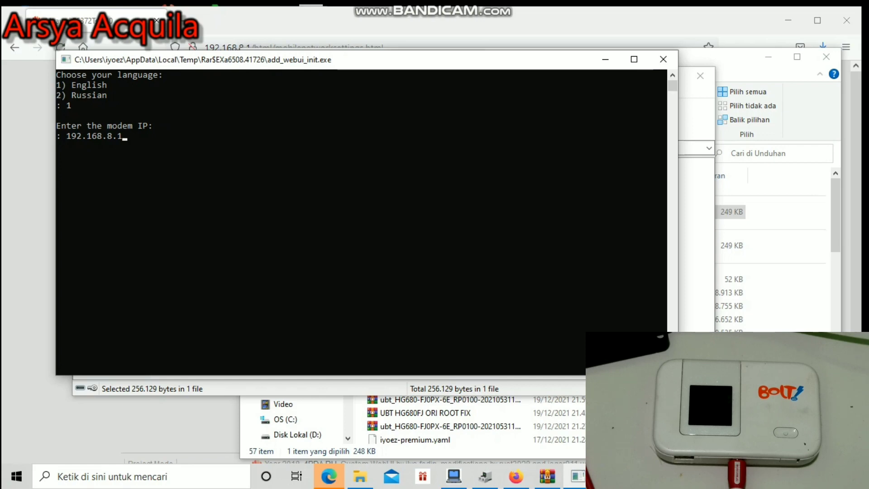
key("Return")
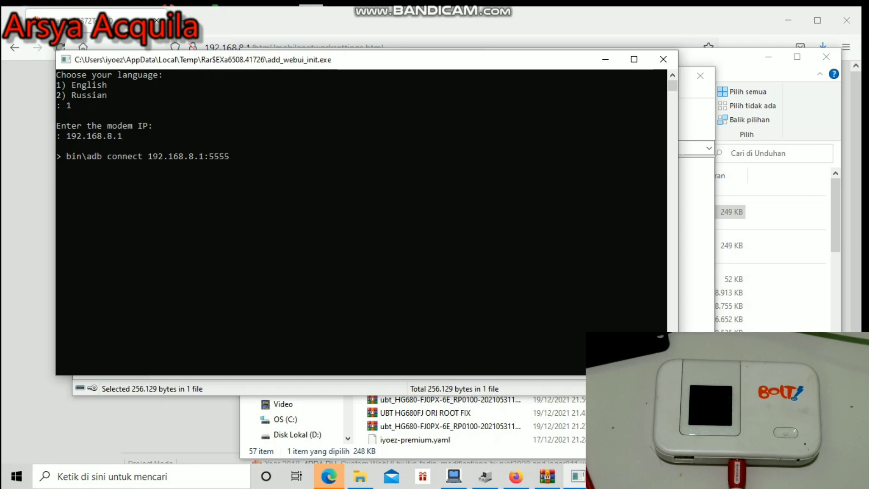
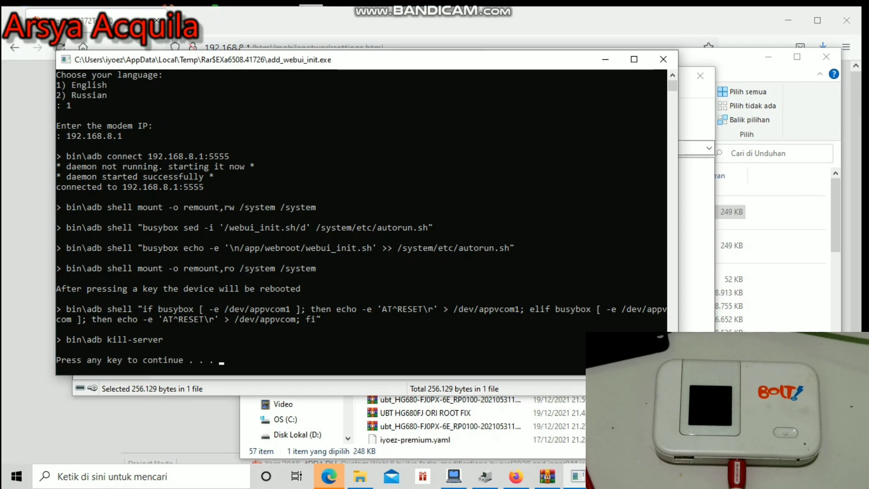
Let add_webui_init finish and reboot the modem, then close the WinRAR and Unduhan windows.
key("Return")
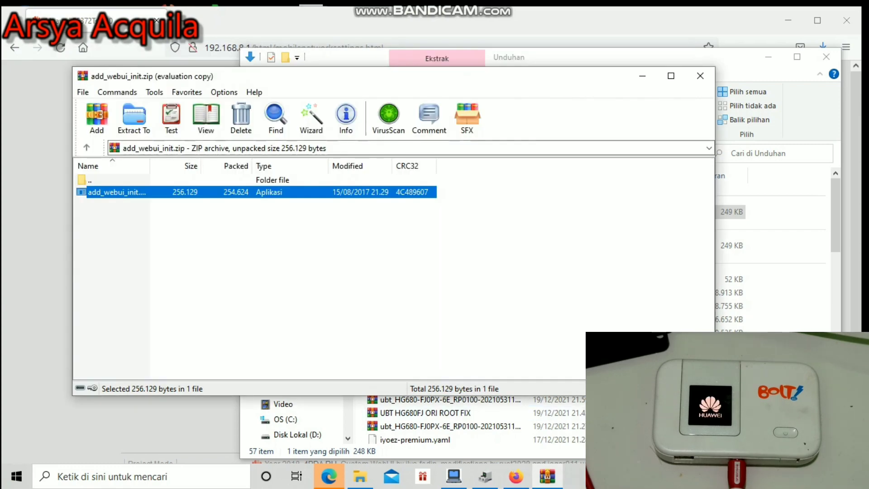
left_click(700, 76)
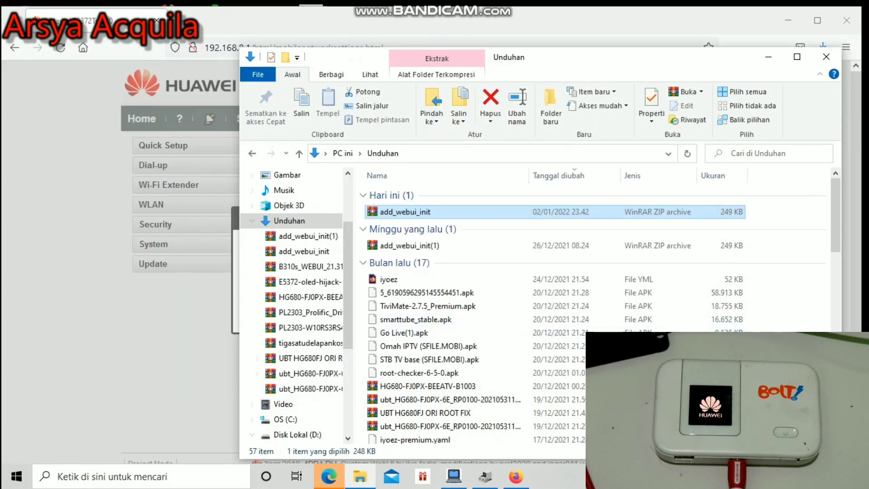
left_click(825, 57)
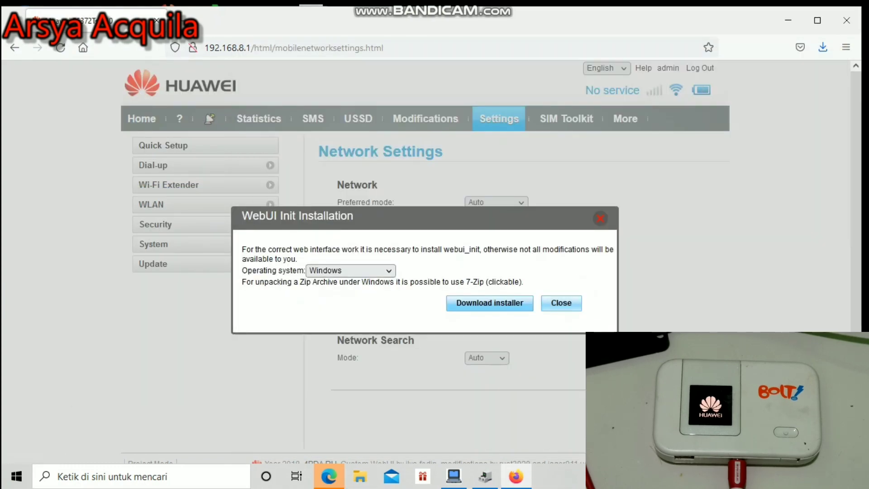
Dismiss the WebUI Init Installation notice and reload mobilenetworksettings.html.
left_click(562, 303)
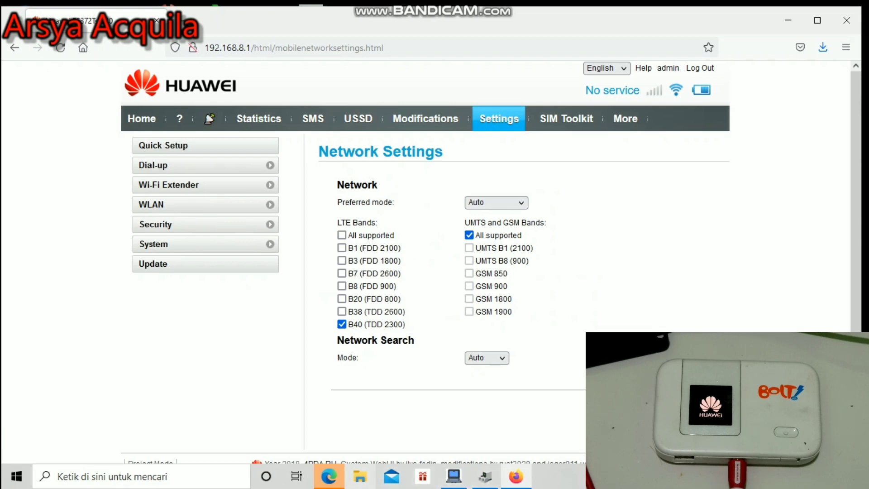
mouse_move(329, 476)
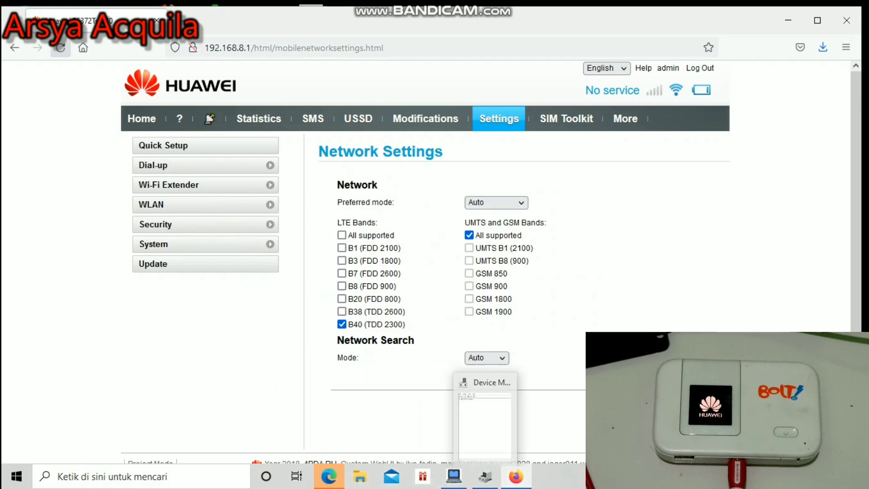
left_click(61, 47)
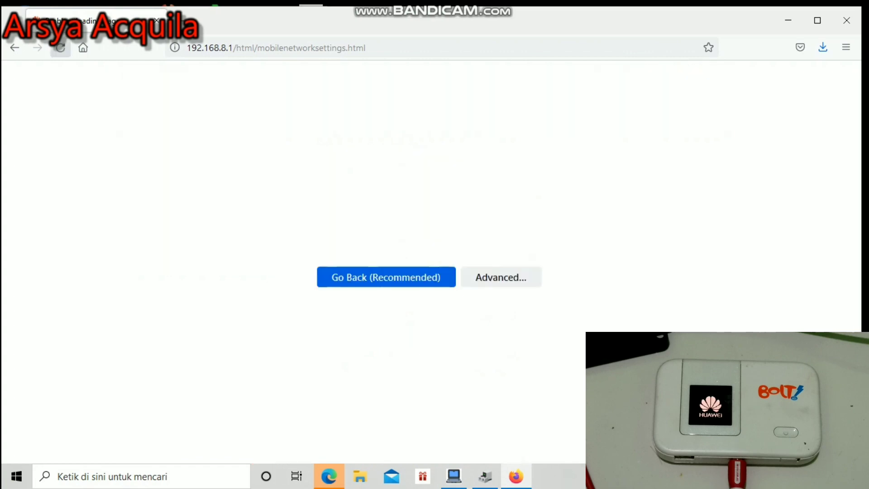